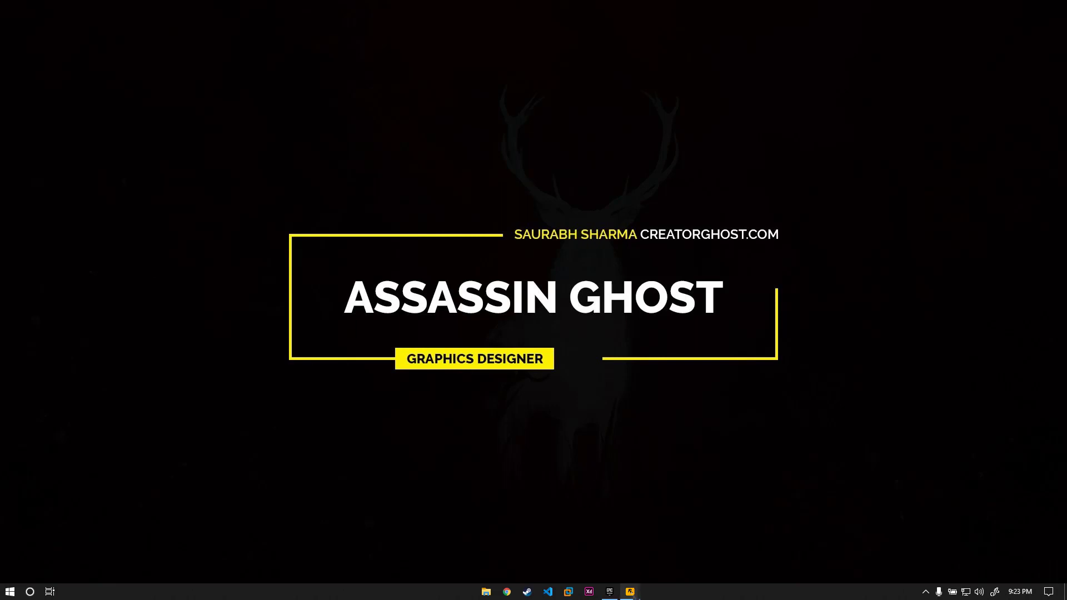
Bring the Rockstar Games Launcher's Library Service connection error window to the front
mouse_move(629, 590)
click(649, 556)
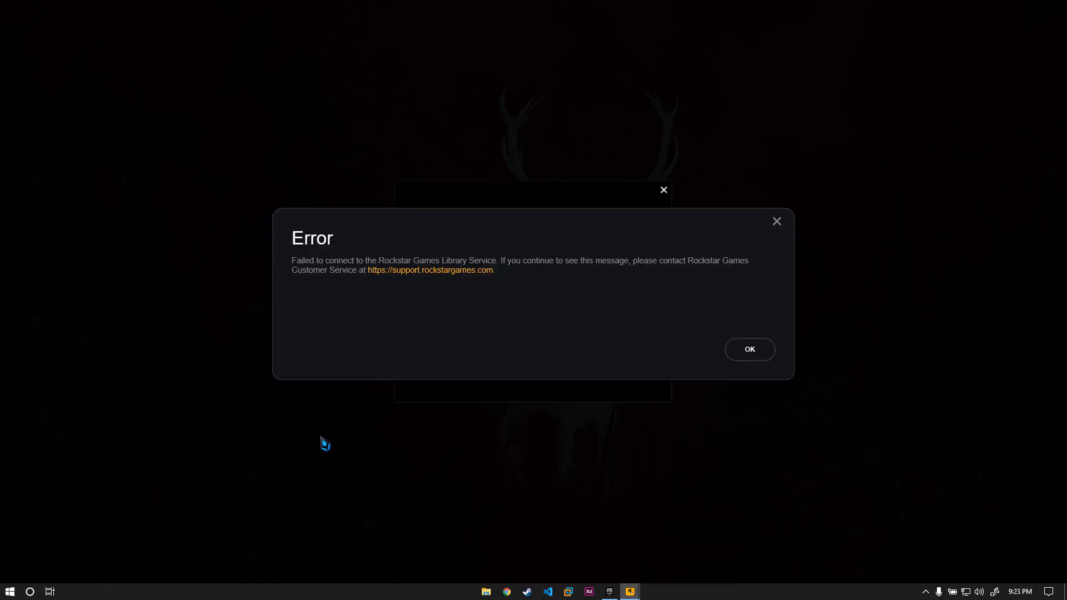
Dismiss the Rockstar connection error and retry launching Grand Theft Auto V from the Epic library
click(611, 592)
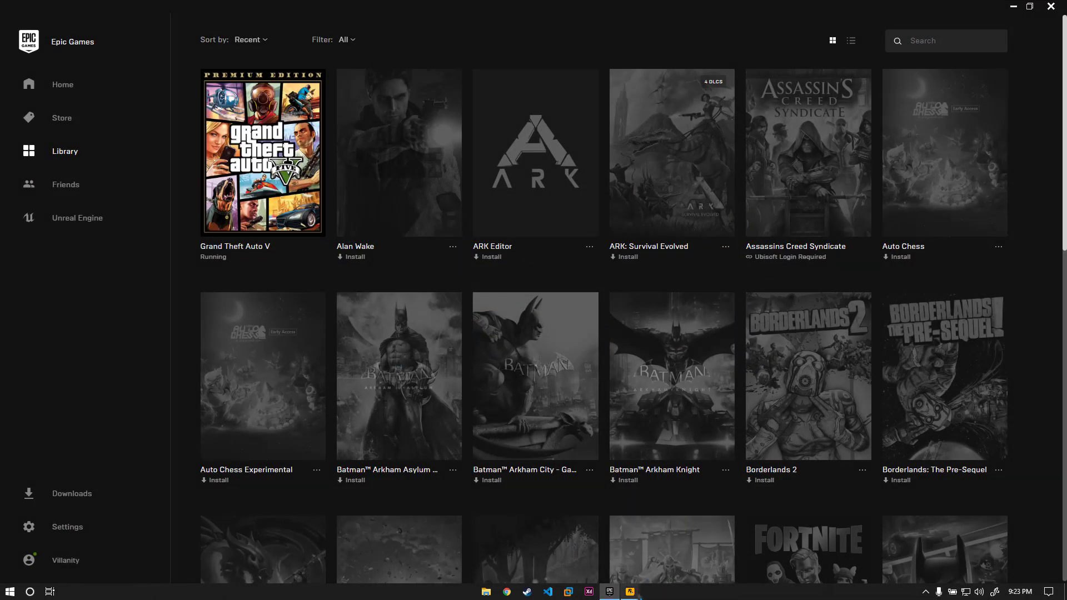
mouse_move(629, 592)
click(693, 547)
click(748, 350)
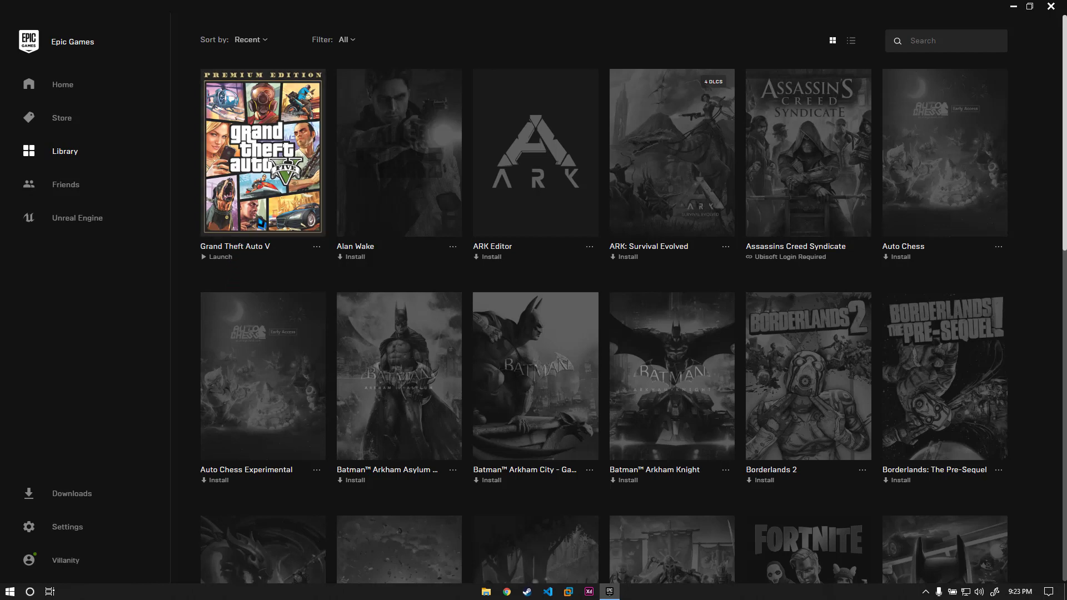
click(273, 199)
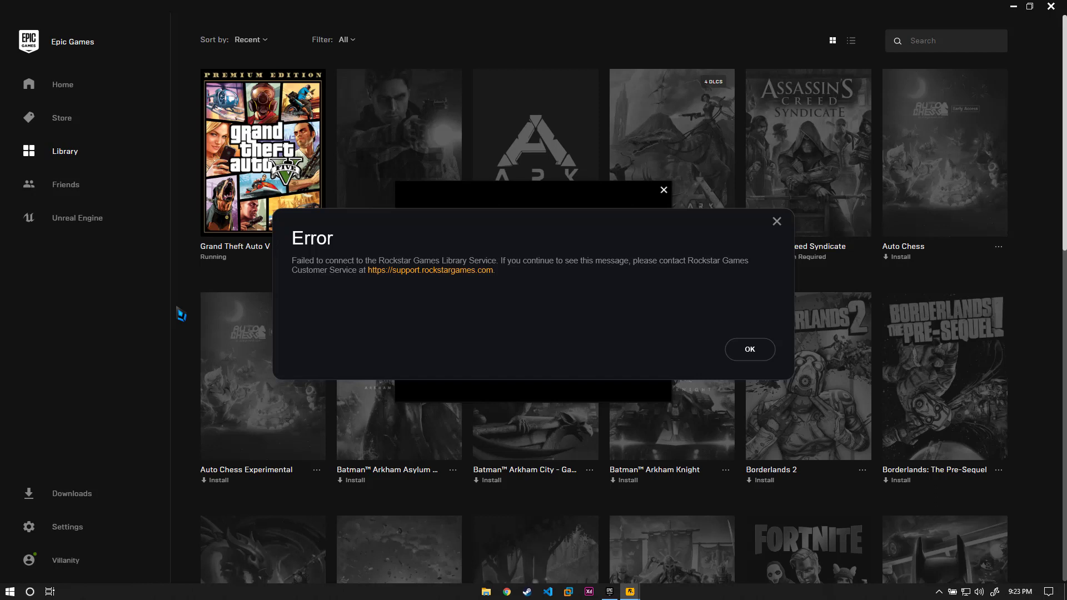
Dismiss the repeated service error, check Grand Theft Auto V's options, and minimise Epic Games Launcher
click(745, 350)
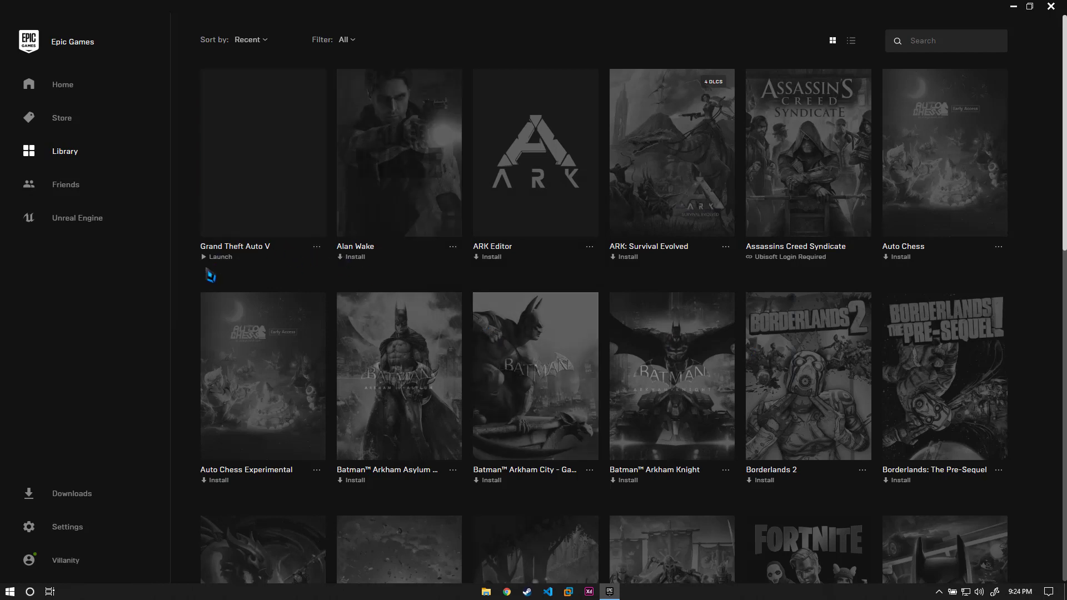
click(316, 246)
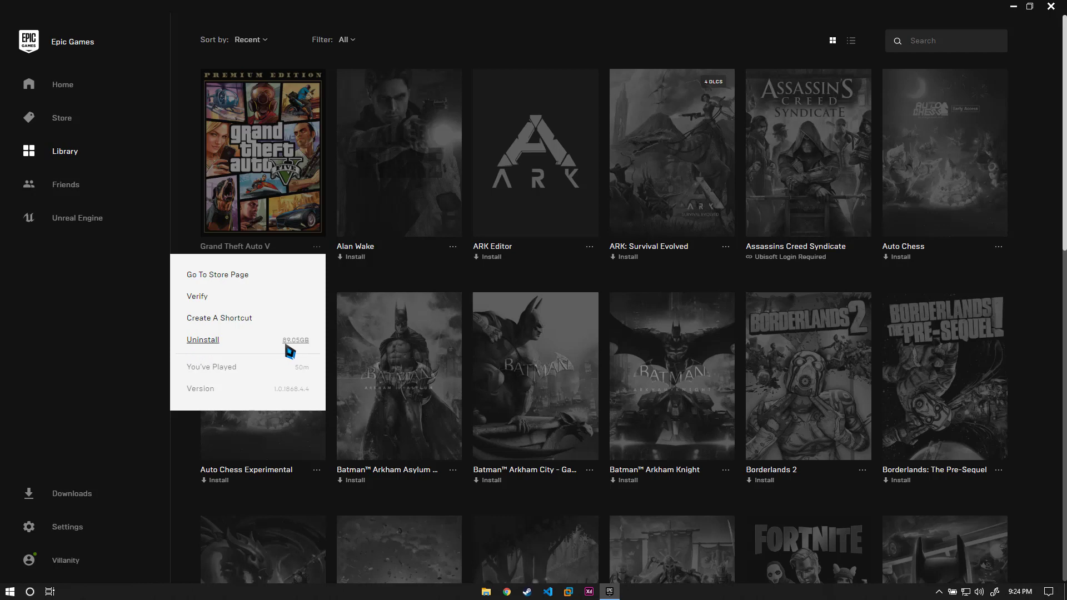
click(108, 332)
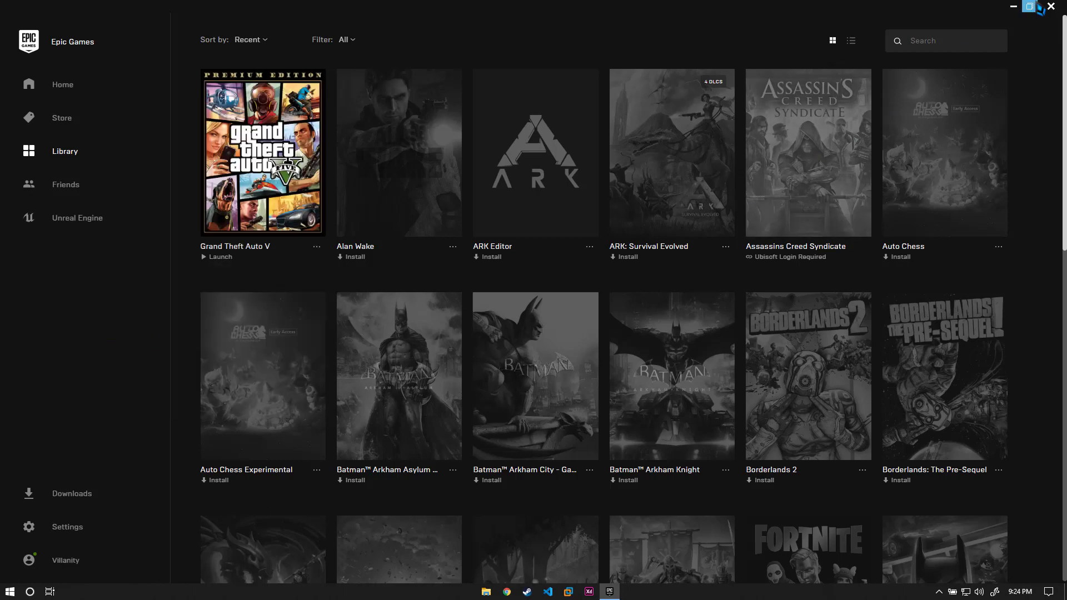
click(1013, 7)
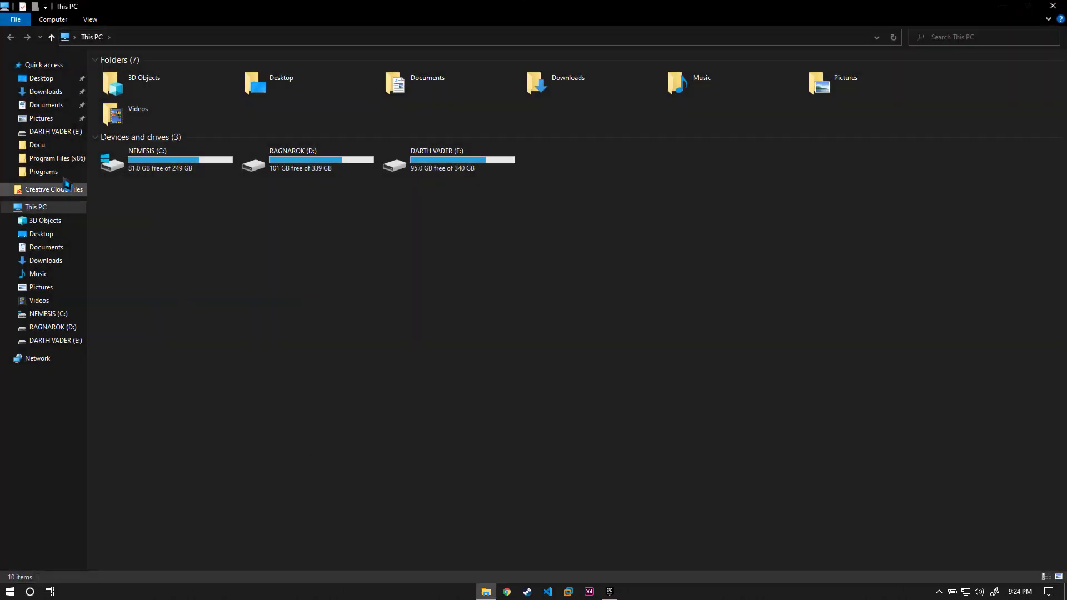
Launch Computer Management via Manage on This PC's Computer ribbon
click(64, 21)
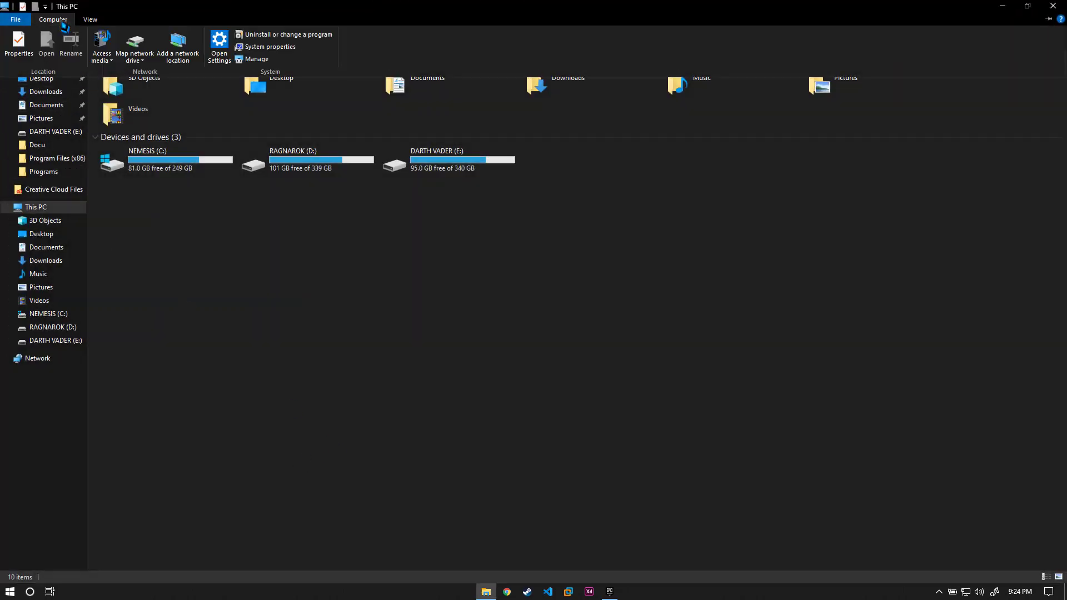
click(256, 60)
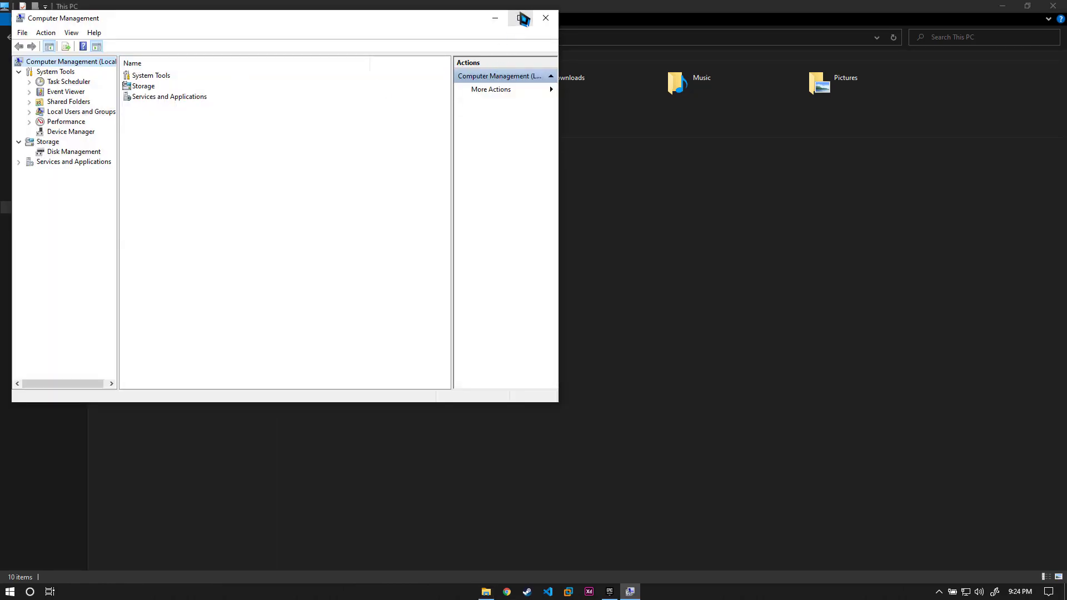
Maximise Computer Management and show the Services list under Services and Applications
click(522, 19)
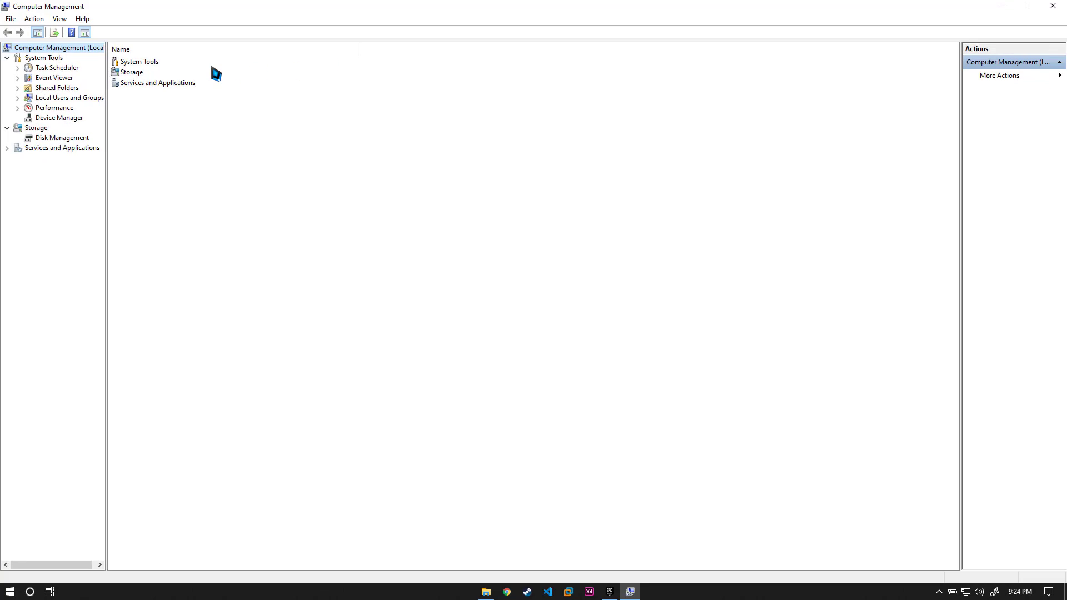
click(154, 84)
key(Return)
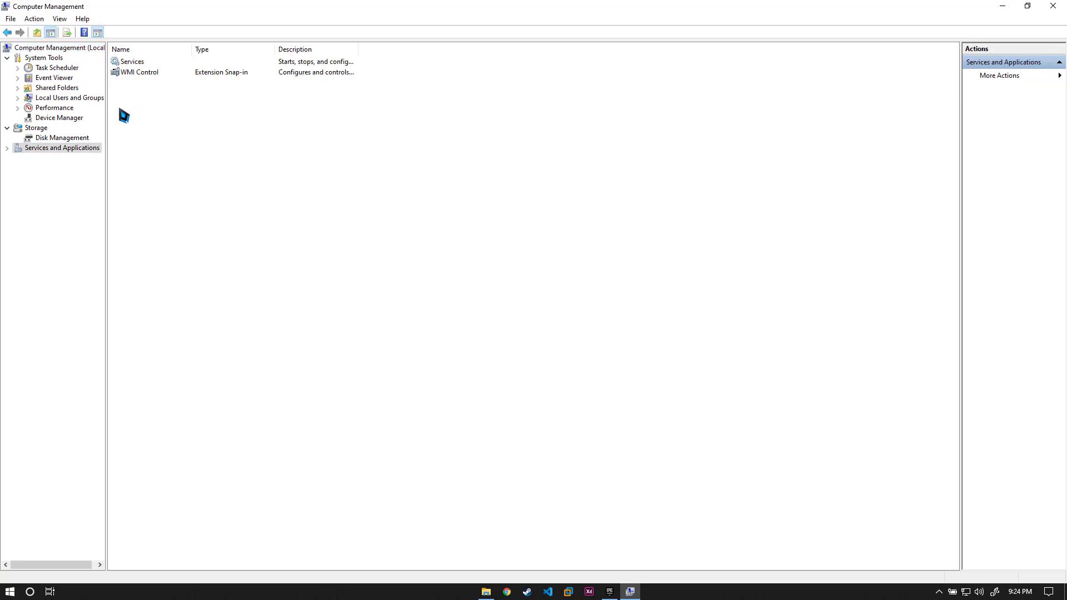
double_click(134, 63)
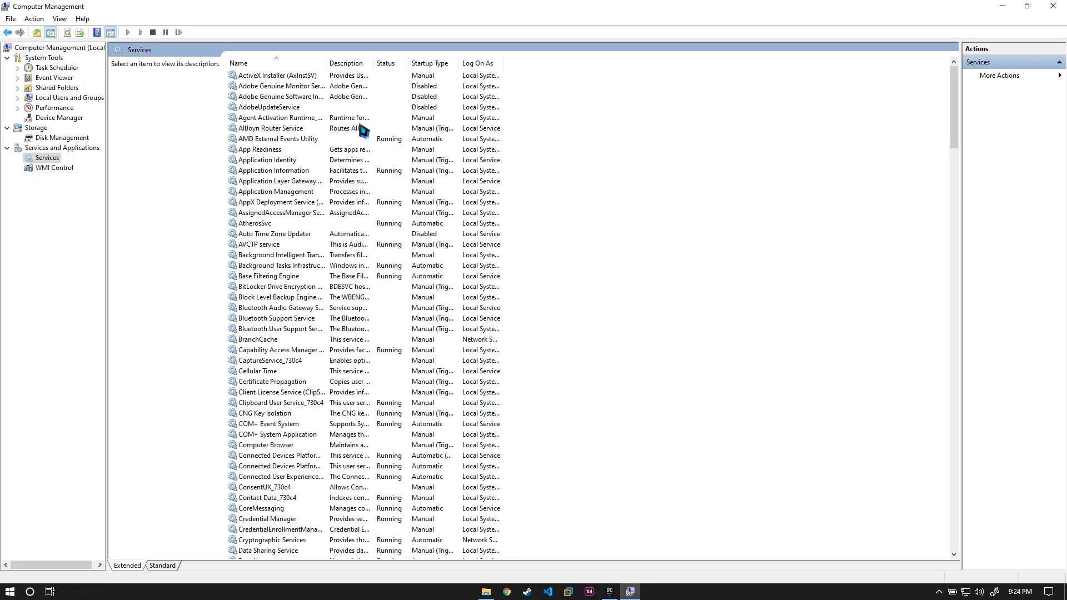
Scroll the services list to locate the Disabled Rockstar Game Library Service
scroll(278, 98, down, 3)
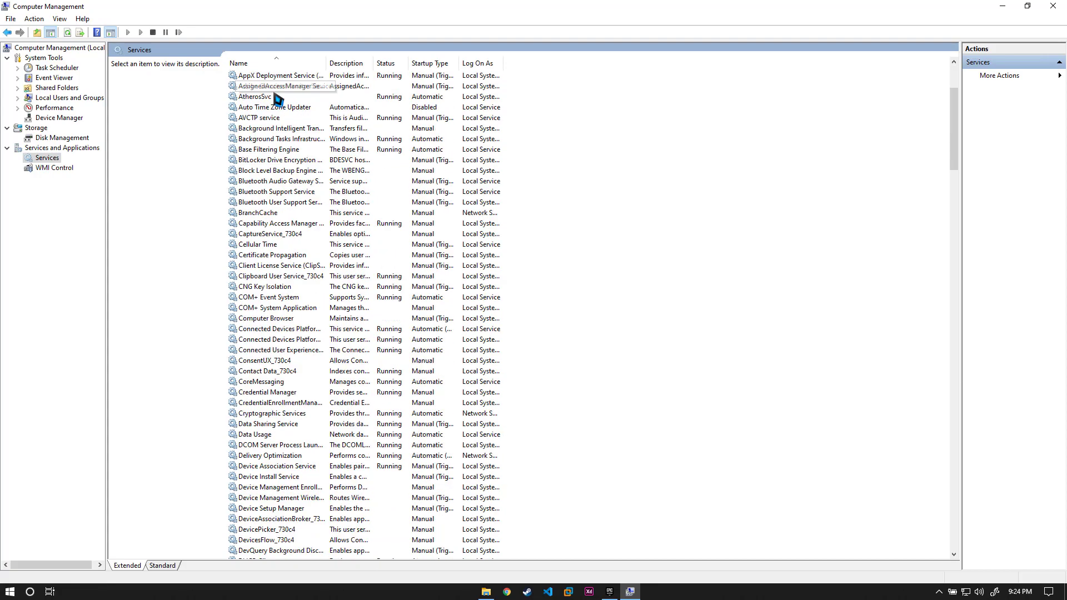
scroll(278, 98, down, 8)
scroll(276, 99, down, 13)
scroll(275, 103, down, 18)
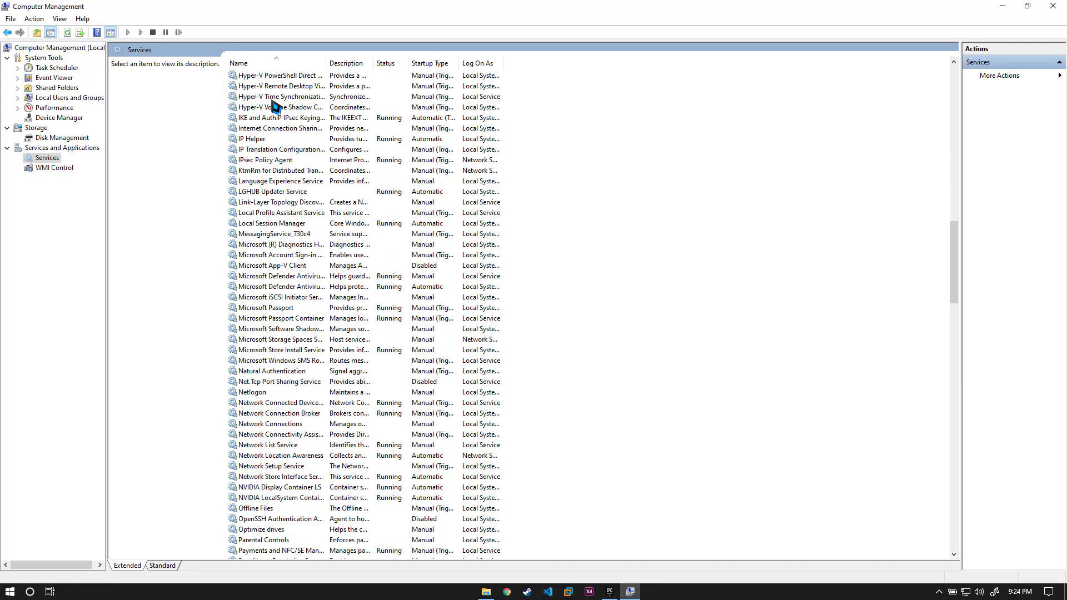
scroll(274, 115, down, 9)
scroll(275, 114, down, 12)
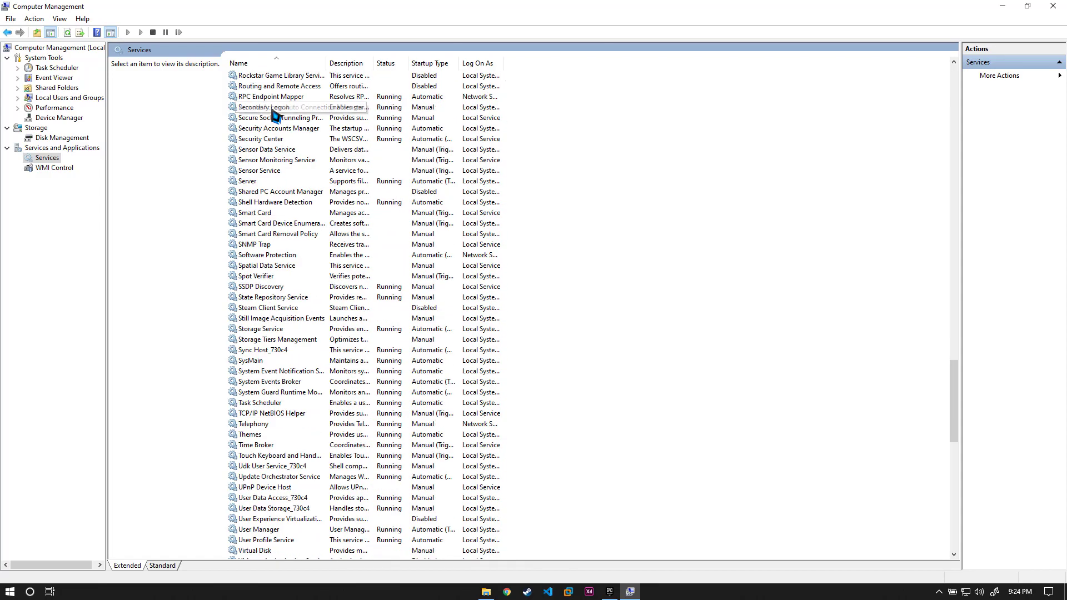
scroll(276, 131, down, 4)
scroll(276, 150, up, 11)
scroll(274, 151, up, 4)
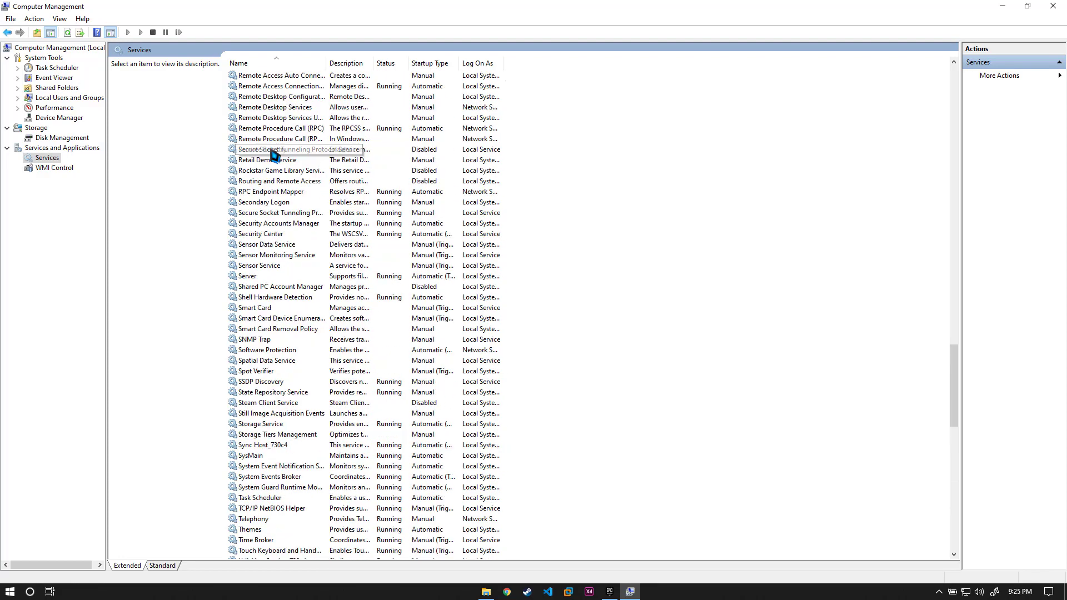
Widen the name column and open the Rockstar Game Library Service properties
click(281, 171)
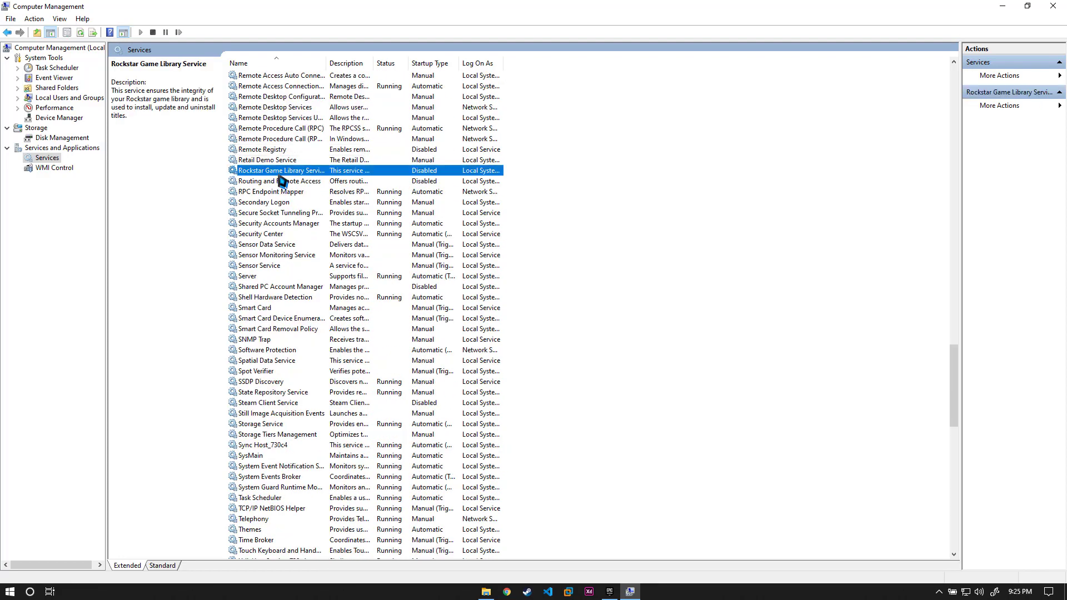
drag(326, 64, 381, 66)
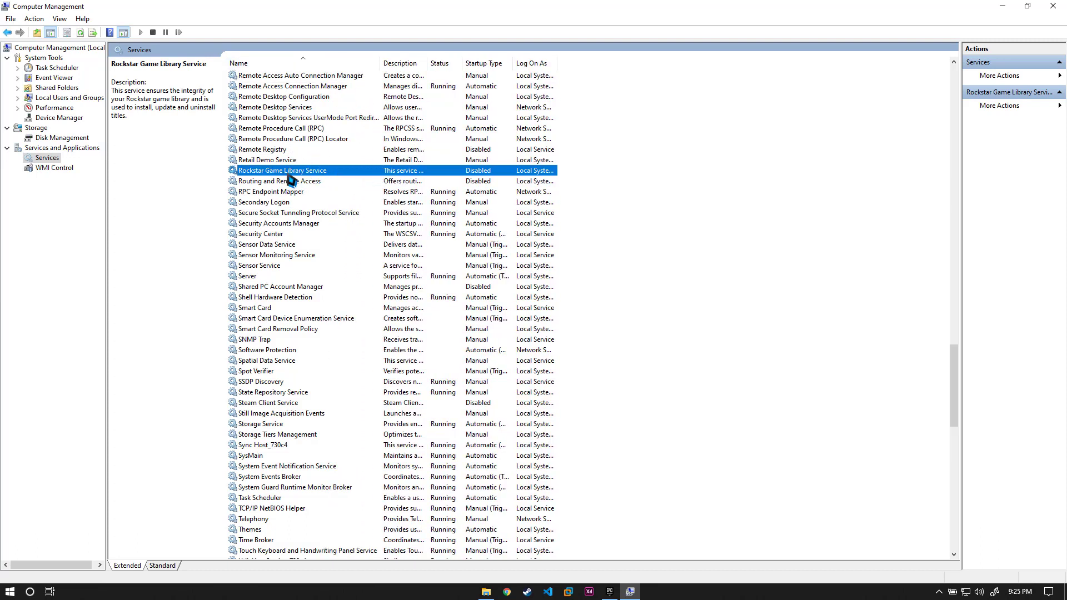
double_click(288, 171)
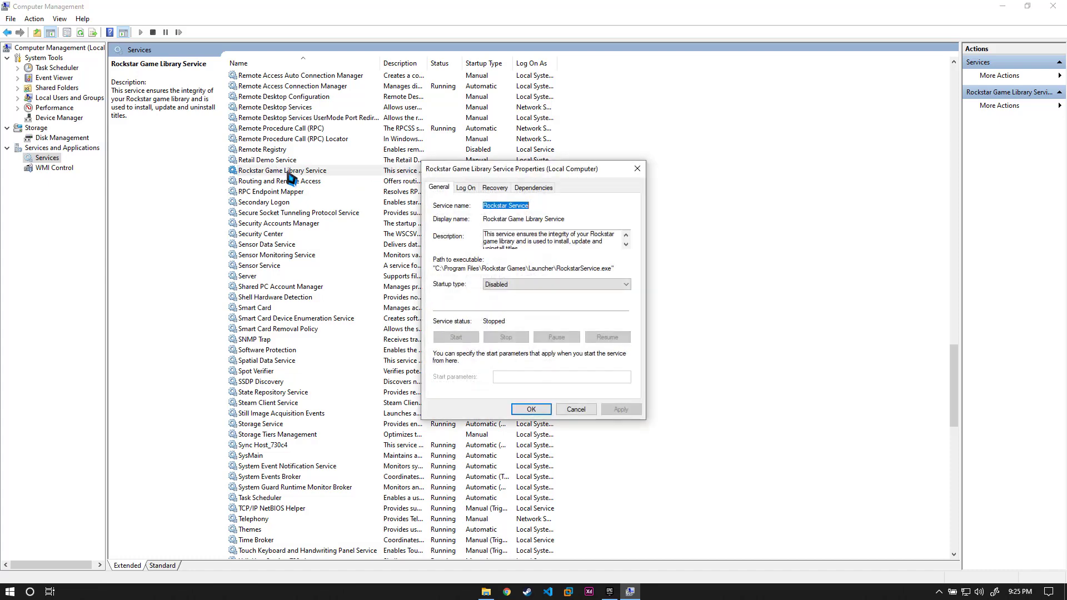
Set the startup type to Automatic, apply it, and start the service
click(512, 285)
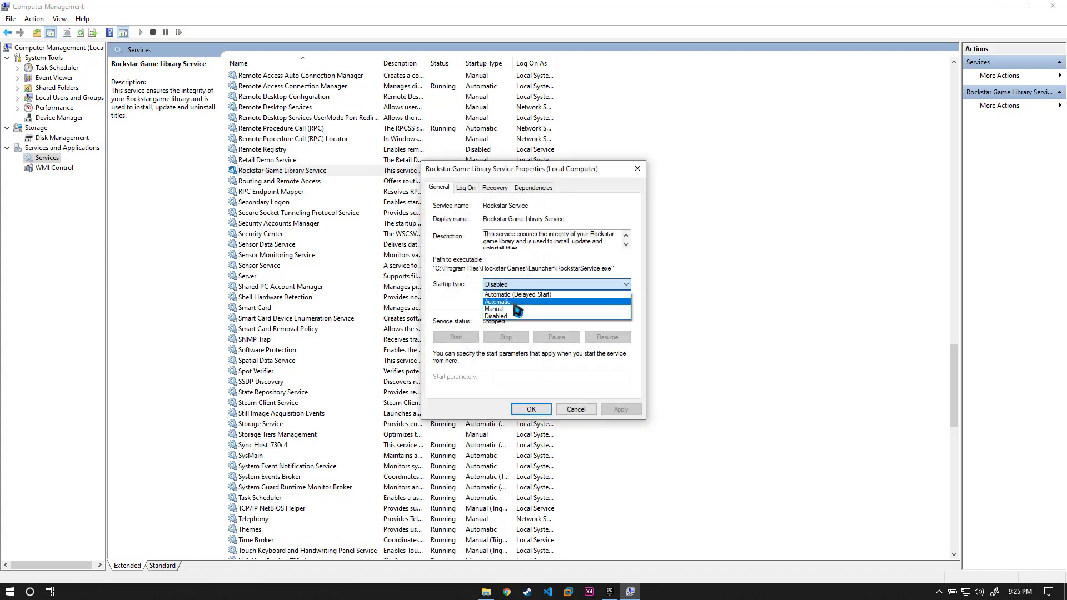
click(511, 302)
click(512, 284)
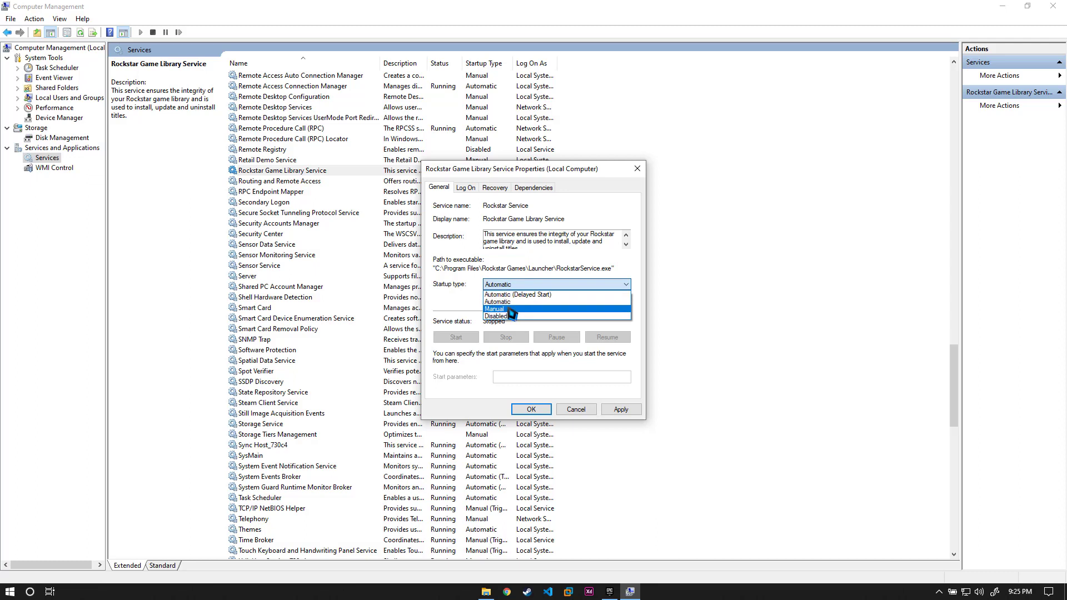
click(506, 301)
click(516, 284)
click(507, 309)
click(511, 284)
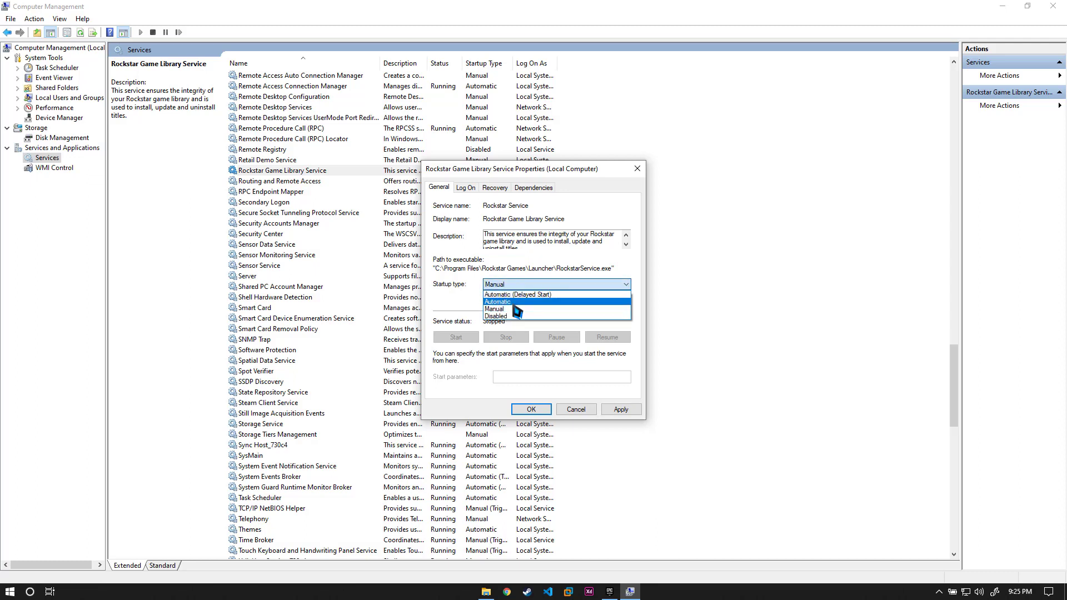
click(511, 301)
click(621, 411)
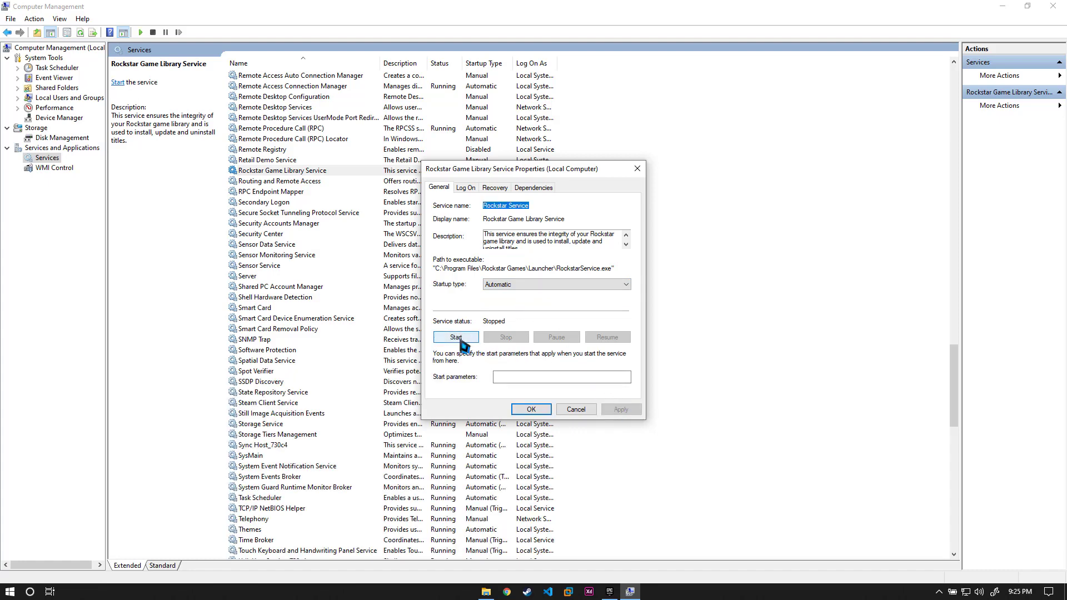
click(460, 340)
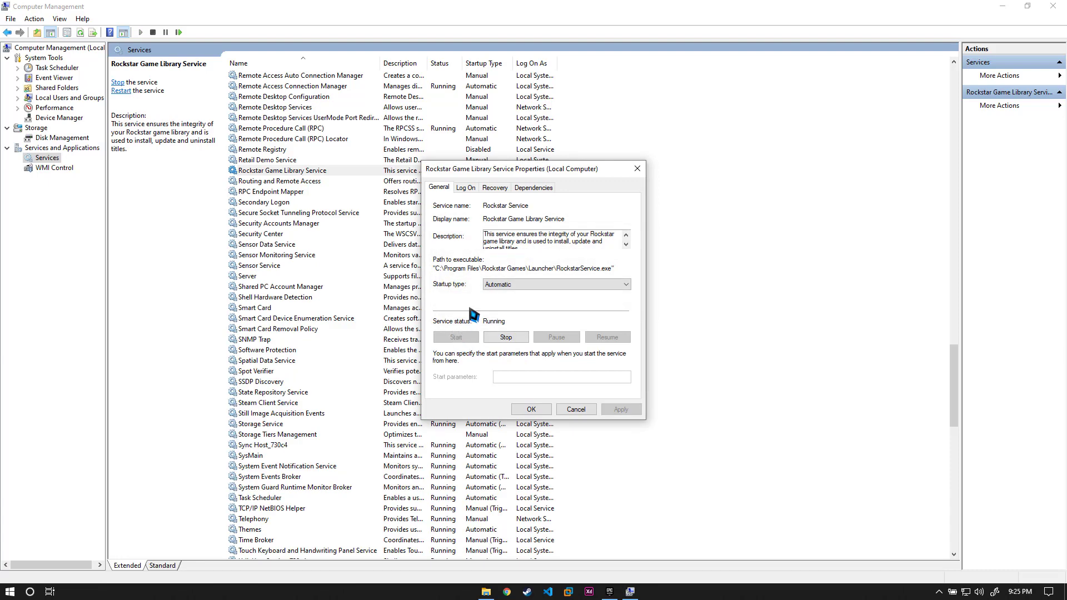
Close the properties, Computer Management and File Explorer, then relaunch Grand Theft Auto V from Epic
click(531, 409)
click(1053, 6)
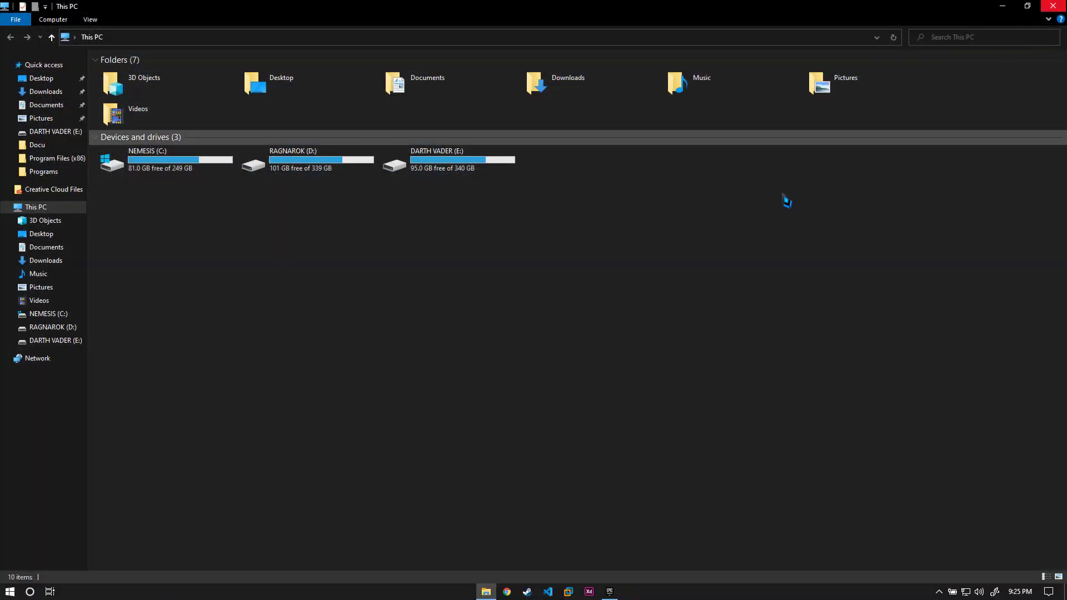
key(alt+F4)
click(609, 591)
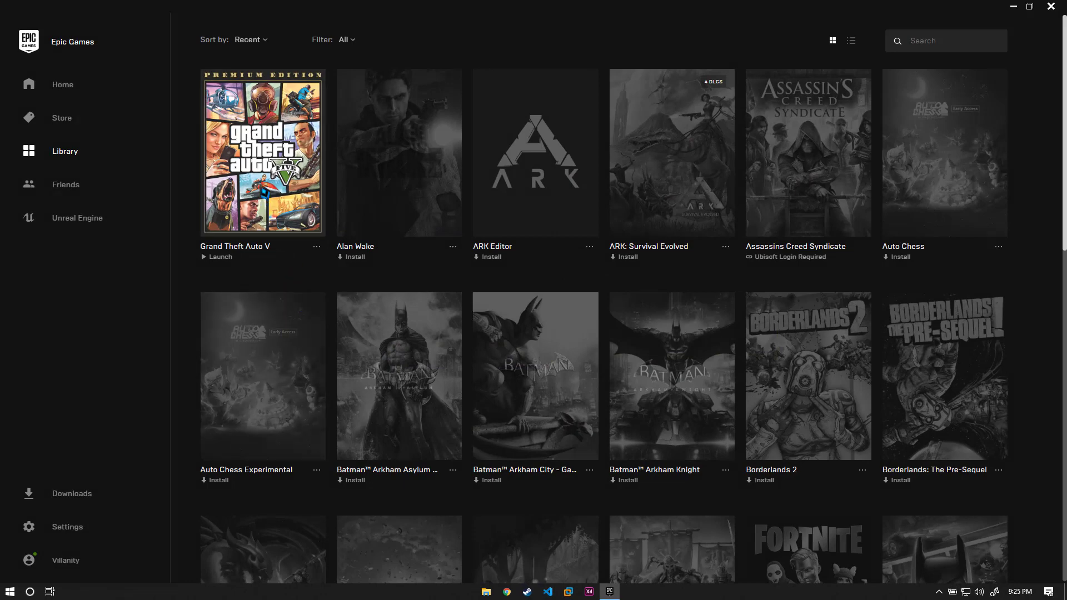
click(264, 193)
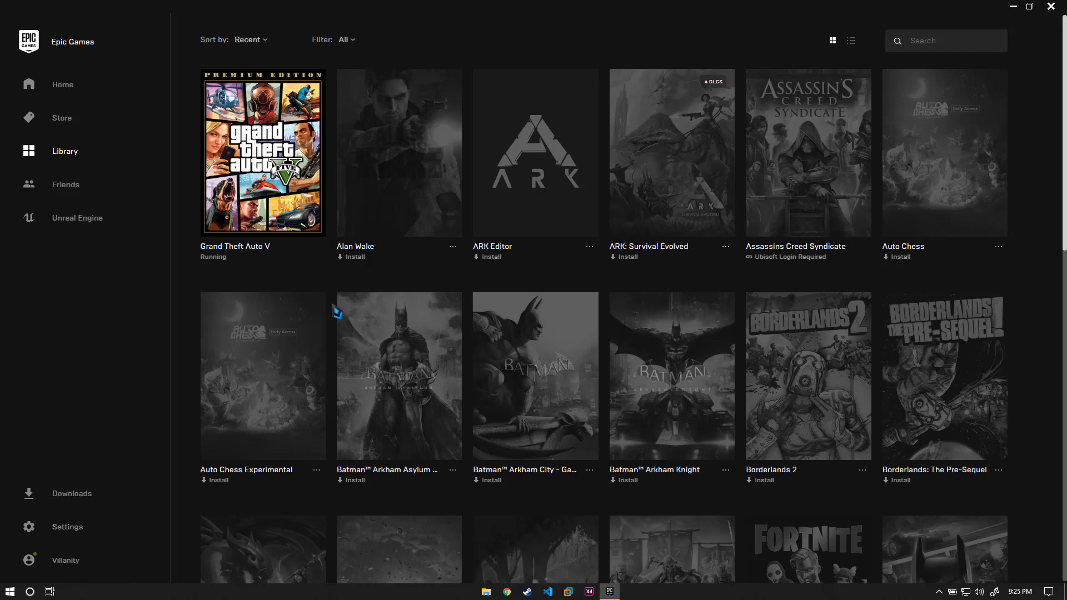